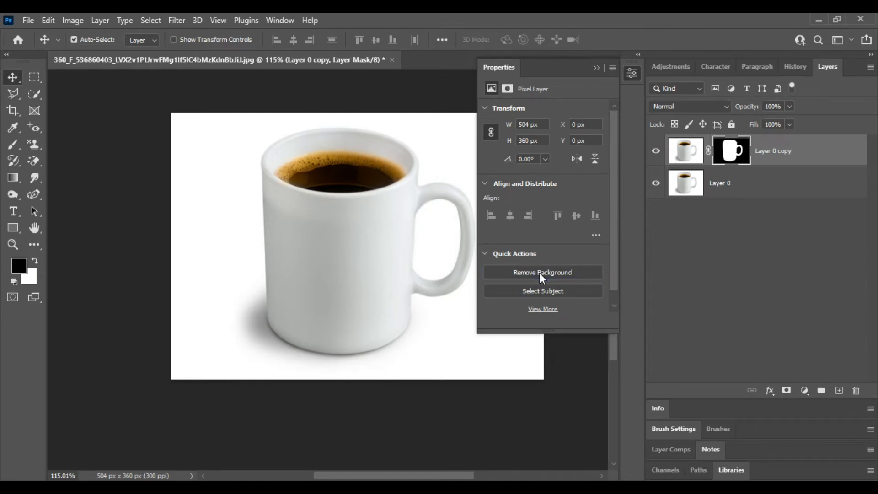
Step: Lasso a freehand selection around the mug's base and shadow on Layer 0 and turn it into a layer mask
{"action": "left_click", "coordinate": [656, 183]}
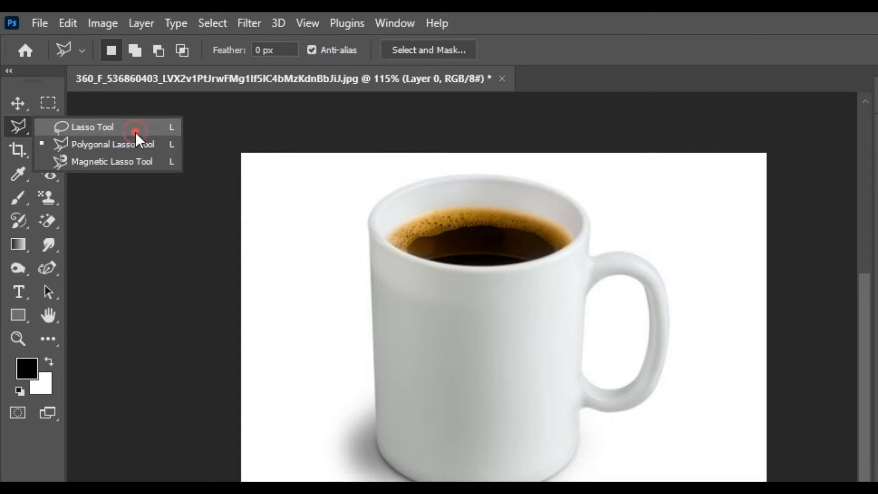
{"action": "left_click", "coordinate": [136, 132]}
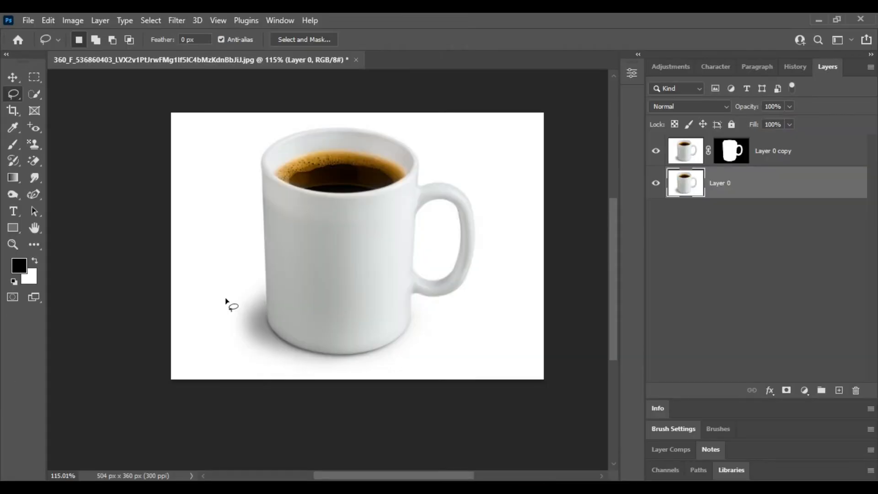
{"action": "mouse_move", "coordinate": [211, 284]}
{"action": "left_mouse_down"}
{"action": "mouse_move", "coordinate": [370, 292]}
{"action": "mouse_move", "coordinate": [417, 284]}
{"action": "mouse_move", "coordinate": [450, 316]}
{"action": "mouse_move", "coordinate": [447, 338]}
{"action": "mouse_move", "coordinate": [320, 377]}
{"action": "mouse_move", "coordinate": [236, 370]}
{"action": "mouse_move", "coordinate": [197, 330]}
{"action": "mouse_move", "coordinate": [195, 305]}
{"action": "mouse_move", "coordinate": [231, 288]}
{"action": "left_mouse_up"}
{"action": "left_click", "coordinate": [787, 391]}
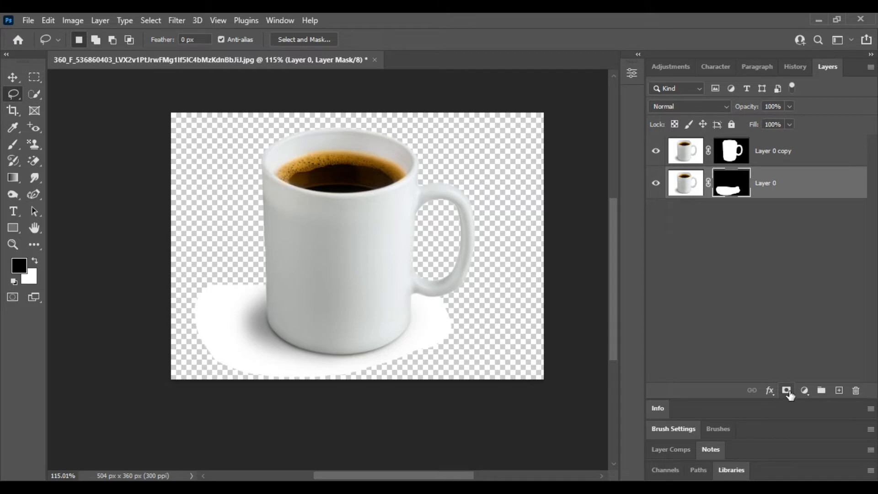
Step: Add a Solid Color fill layer in pale mint, #ccfff7
{"action": "left_click", "coordinate": [806, 392]}
{"action": "left_click", "coordinate": [802, 169]}
{"action": "left_click_drag", "start_coordinate": [420, 222], "coordinate": [442, 220]}
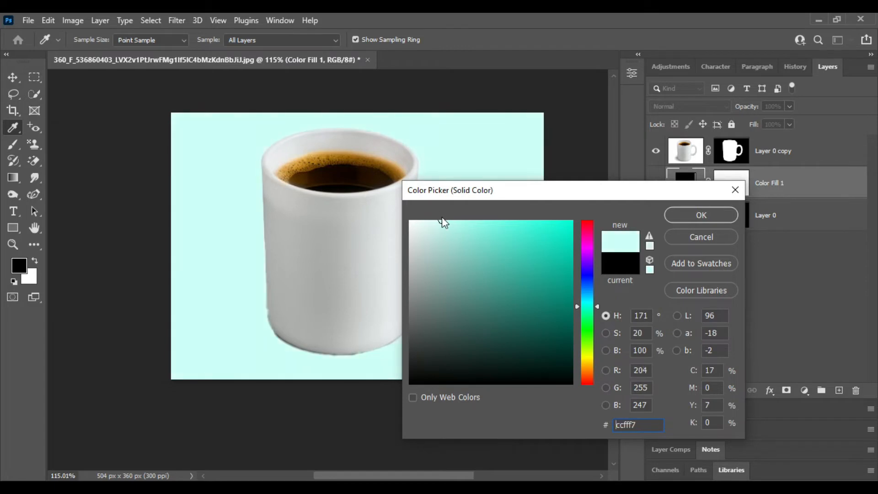
{"action": "left_click", "coordinate": [712, 215]}
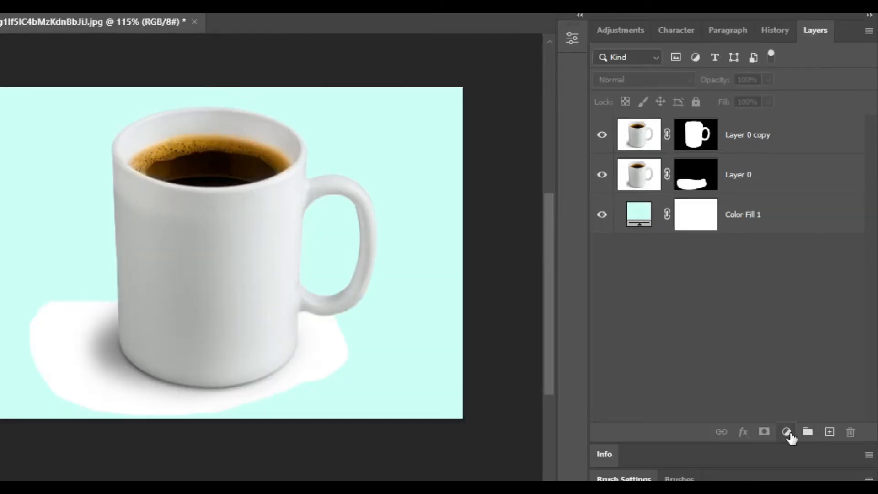
Step: Add a Levels adjustment layer and lower its white input level to brighten the image
{"action": "left_click", "coordinate": [805, 390]}
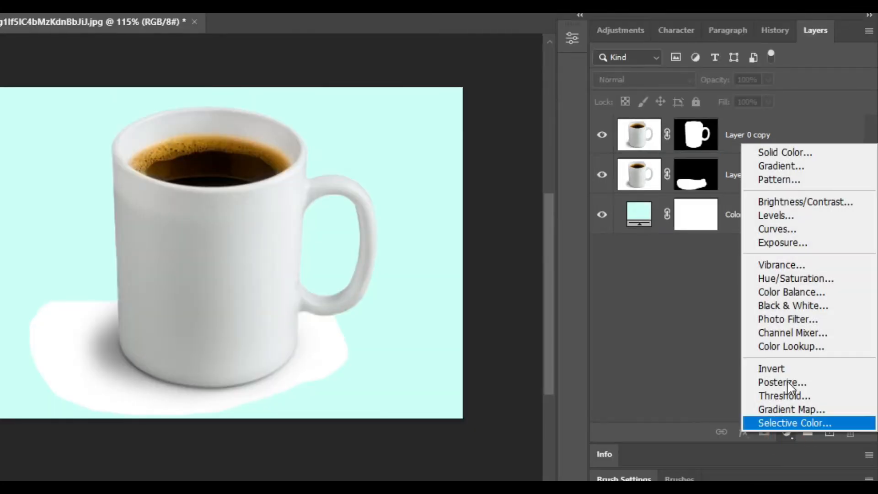
{"action": "left_click", "coordinate": [777, 216]}
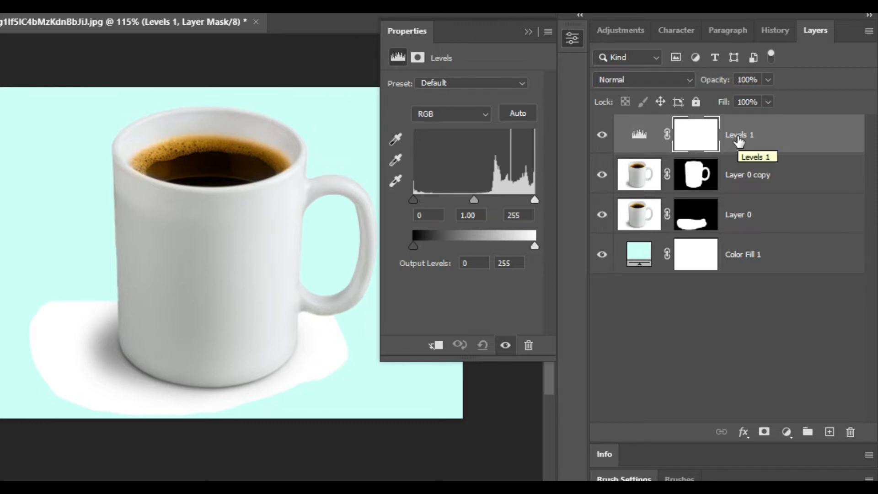
{"action": "left_click_drag", "start_coordinate": [536, 202], "coordinate": [516, 205]}
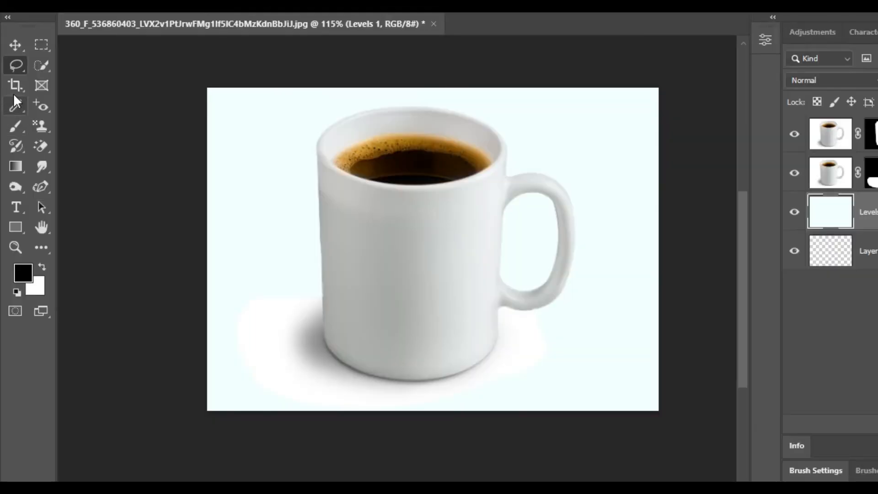
Step: Extend the canvas below and to the left of the mug with the Crop tool, to 756 x 575 px
{"action": "left_click", "coordinate": [17, 85]}
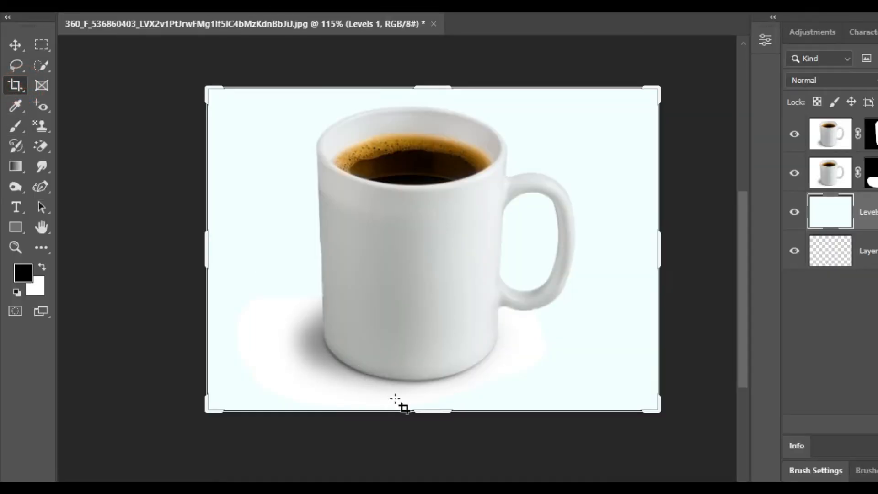
{"action": "left_click_drag", "start_coordinate": [434, 409], "coordinate": [437, 479]}
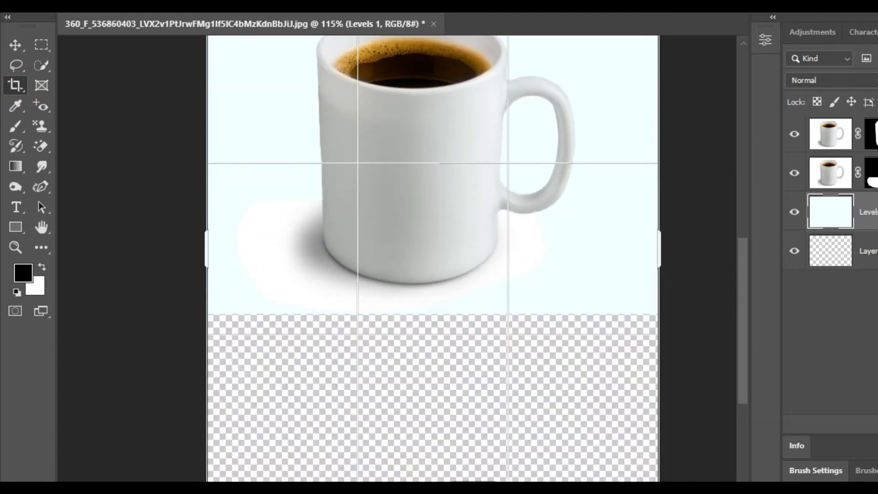
{"action": "left_click_drag", "start_coordinate": [209, 251], "coordinate": [95, 251]}
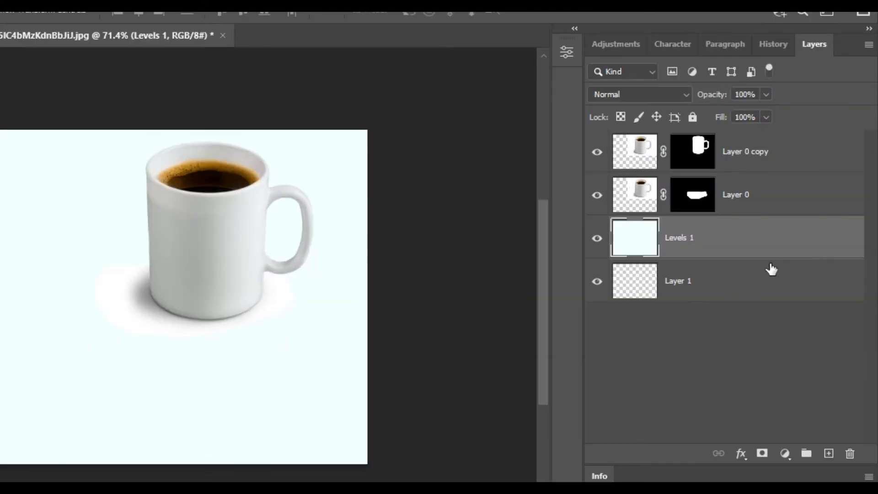
Step: On Layer 1, outline a block shape from behind the mug to beyond the canvas's lower-right corner with the Pen tool and convert it to a selection
{"action": "left_click", "coordinate": [785, 261]}
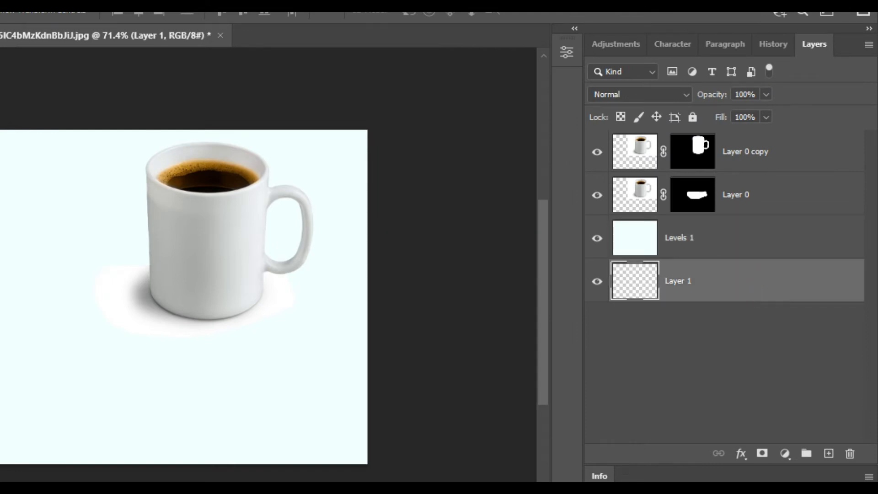
{"action": "right_click", "coordinate": [43, 120]}
{"action": "left_click", "coordinate": [101, 120]}
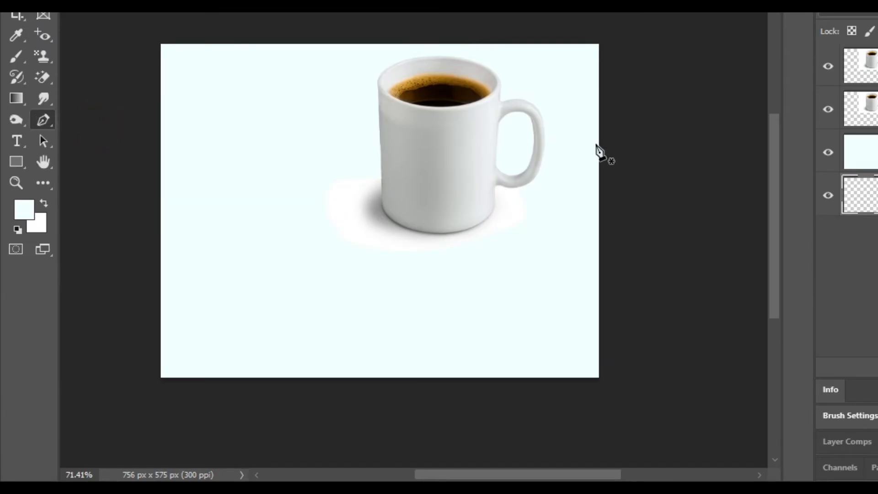
{"action": "left_click", "coordinate": [598, 110]}
{"action": "left_click", "coordinate": [332, 197]}
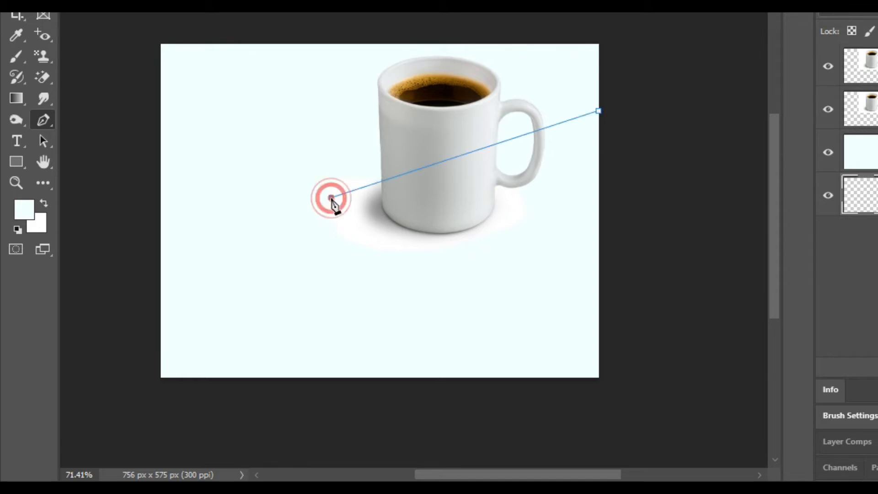
{"action": "left_click", "coordinate": [330, 375]}
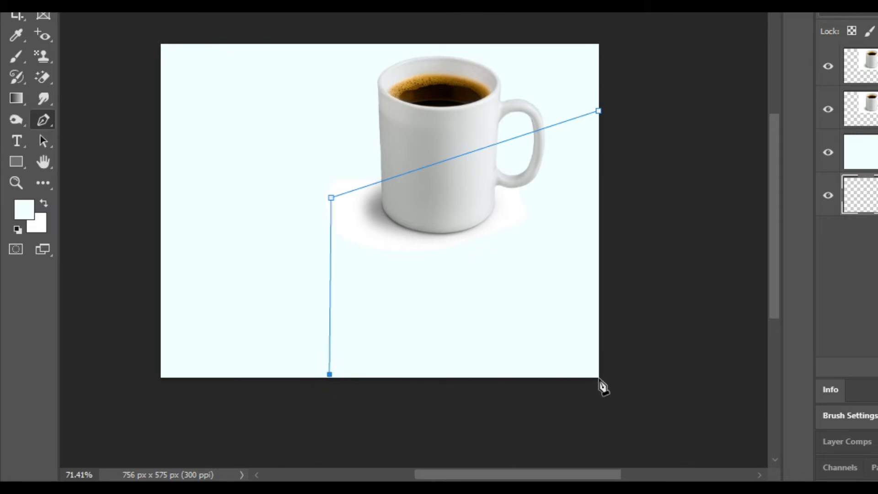
{"action": "left_click", "coordinate": [329, 388]}
{"action": "left_click", "coordinate": [625, 397]}
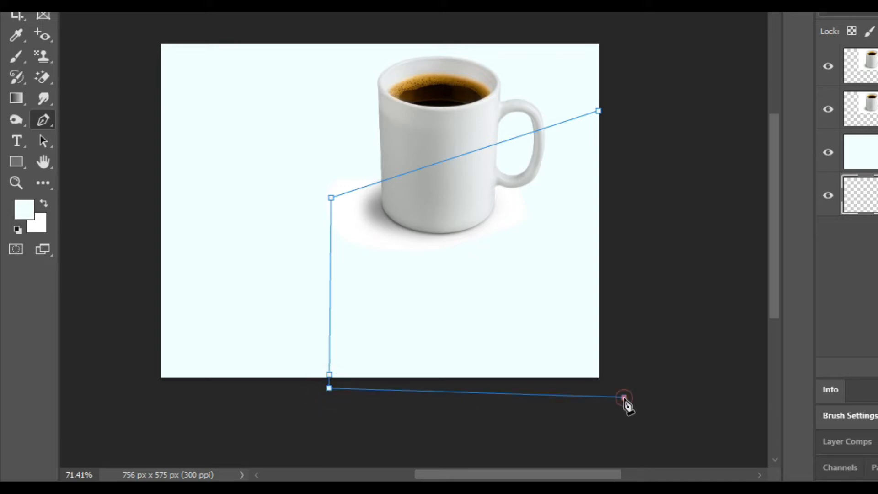
{"action": "left_click", "coordinate": [630, 90]}
{"action": "left_click", "coordinate": [599, 111]}
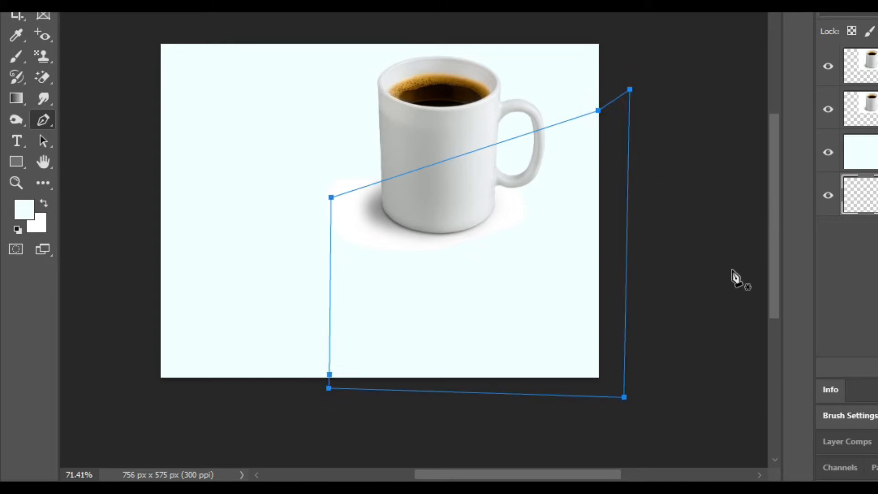
{"action": "key", "text": "ctrl+Return"}
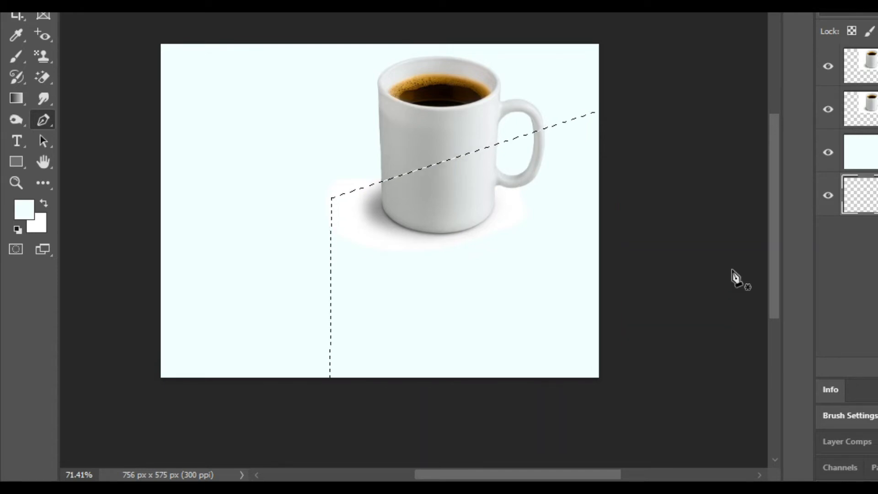
Step: Set the background color to bright blue #008eff and fill the block selection on Layer 1 with it
{"action": "left_click", "coordinate": [44, 223]}
{"action": "left_click_drag", "start_coordinate": [701, 183], "coordinate": [748, 129]}
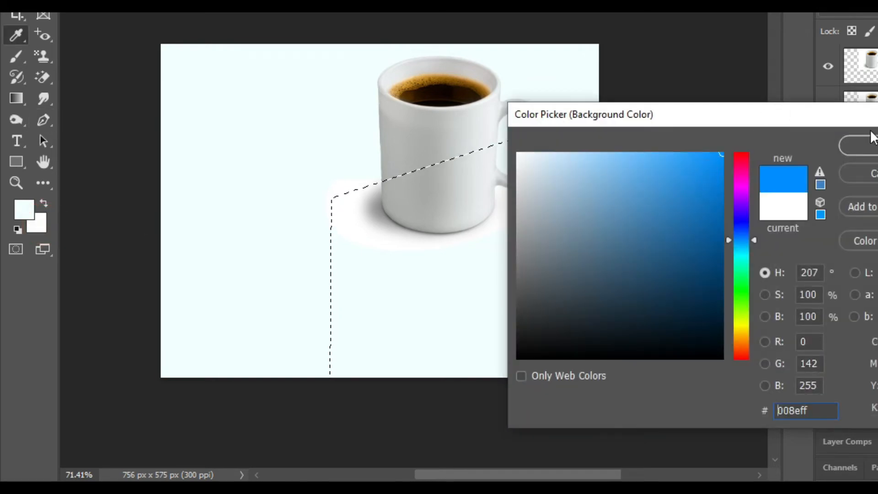
{"action": "left_click", "coordinate": [859, 146]}
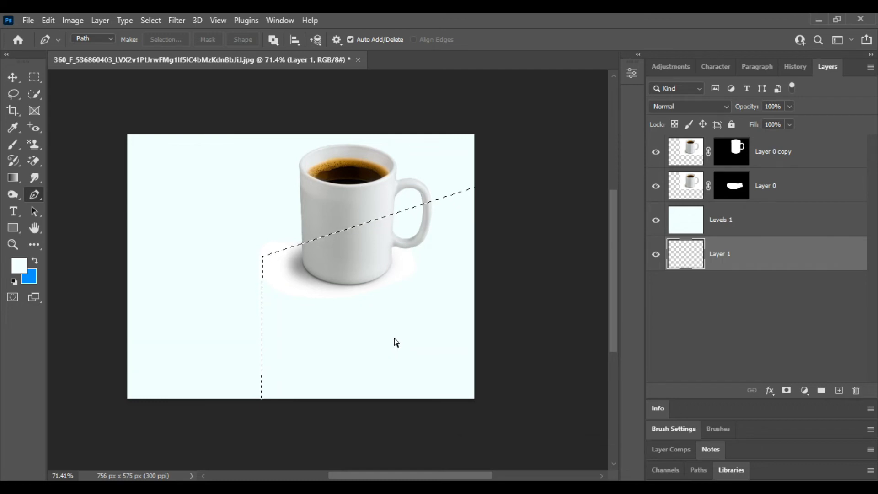
{"action": "key", "text": "ctrl+BackSpace"}
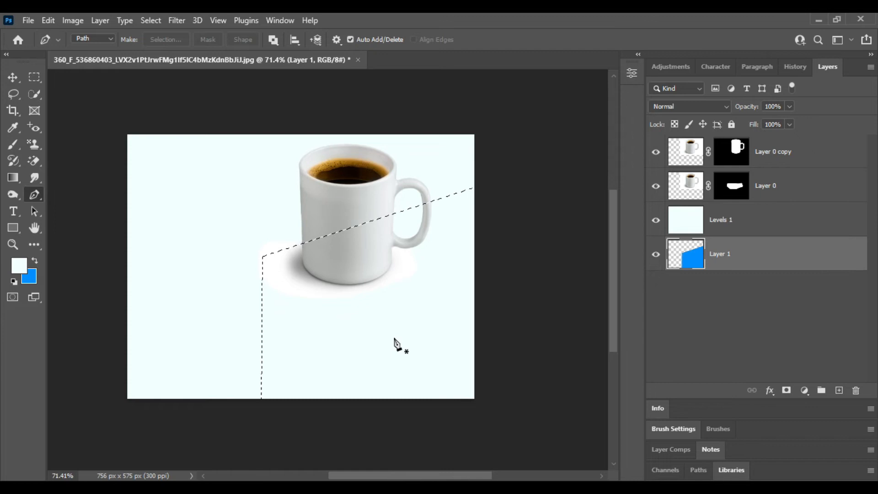
Step: Move Layer 1 above Levels 1 and Layer 0 in the layer stack and clear the selection
{"action": "left_click_drag", "start_coordinate": [750, 265], "coordinate": [750, 219]}
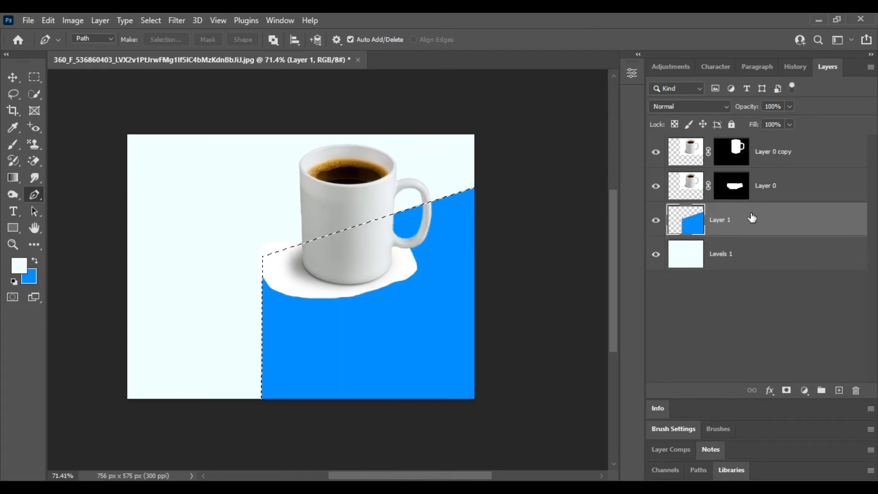
{"action": "left_click_drag", "start_coordinate": [753, 220], "coordinate": [755, 178]}
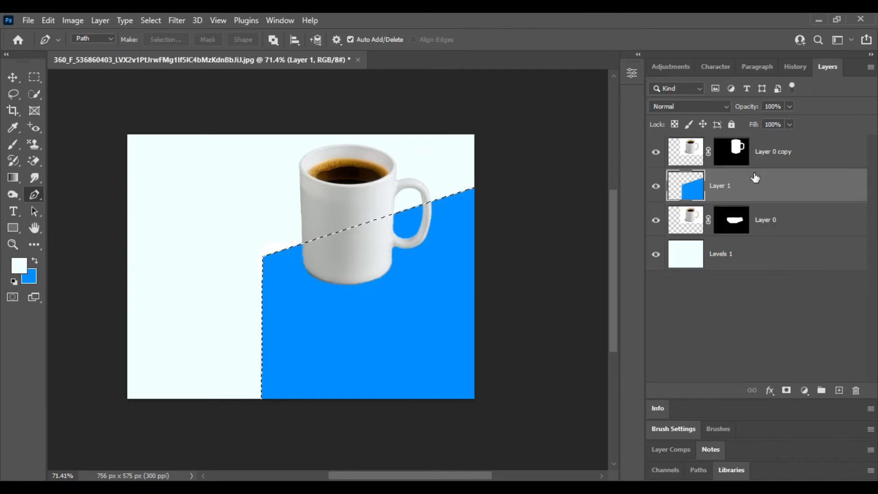
{"action": "key", "text": "ctrl+d"}
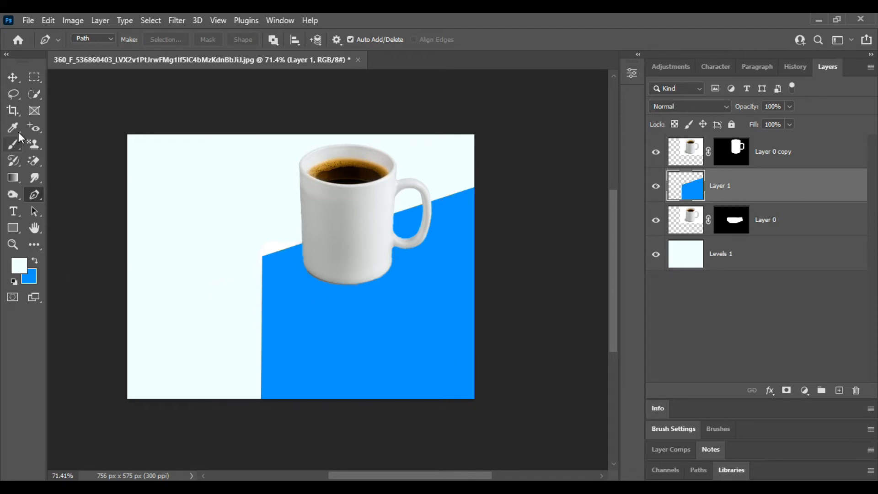
Step: Draw a closed Pen path for the block's front face, sloping from its upper-left corner down to the canvas's right edge
{"action": "left_click", "coordinate": [34, 194]}
{"action": "left_click", "coordinate": [262, 257]}
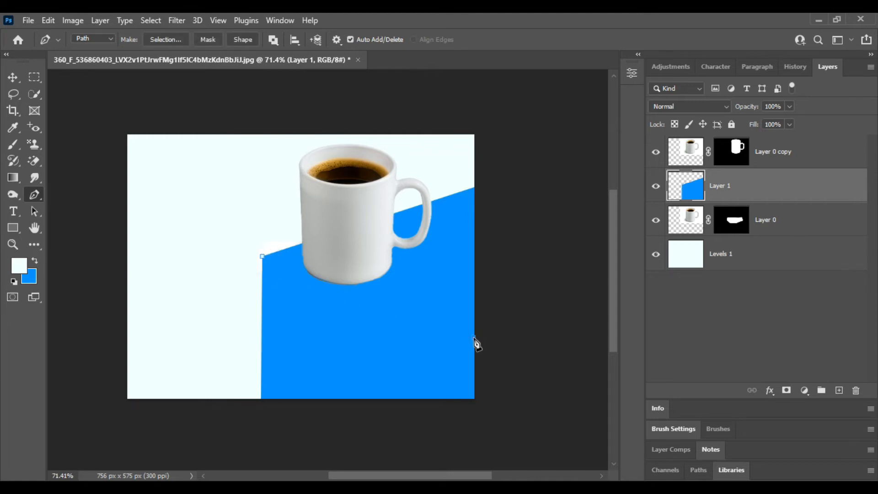
{"action": "left_click_drag", "start_coordinate": [474, 337], "coordinate": [475, 346]}
{"action": "key", "text": "ctrl+z"}
{"action": "left_click_drag", "start_coordinate": [474, 355], "coordinate": [478, 411]}
{"action": "left_click", "coordinate": [261, 409]}
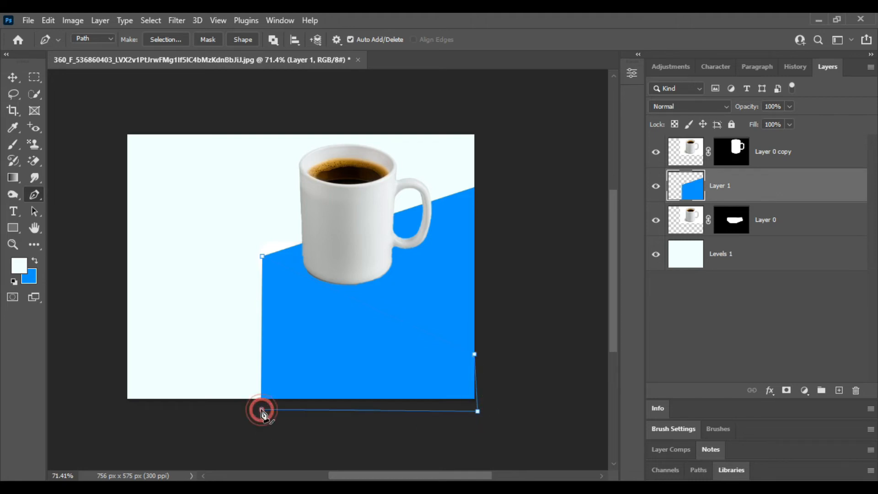
{"action": "left_click", "coordinate": [262, 256]}
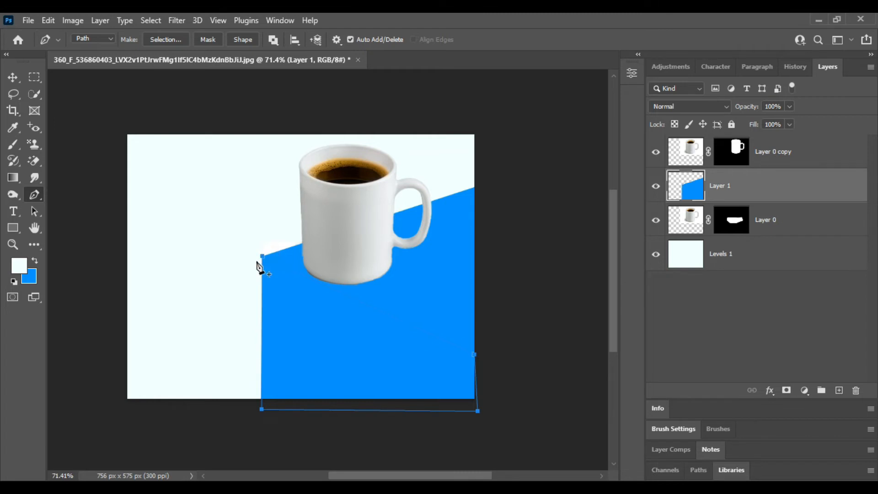
Step: Set the foreground color to darker blue #0262ae
{"action": "left_click", "coordinate": [30, 277]}
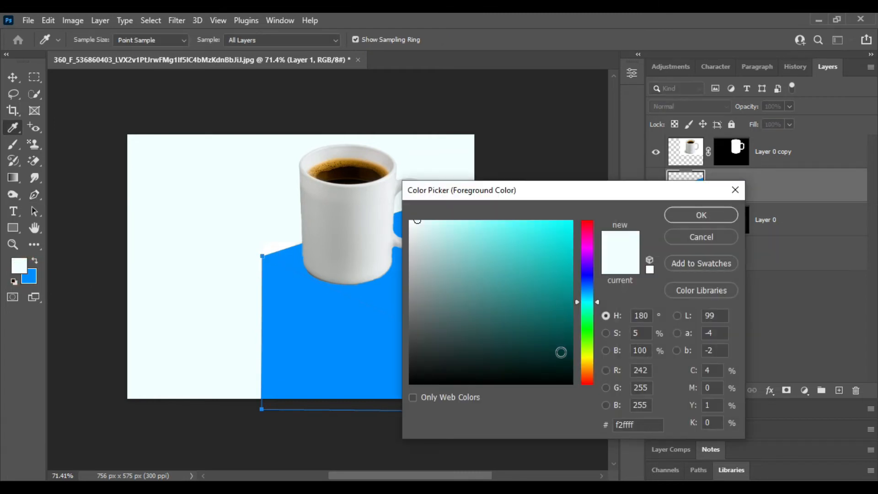
{"action": "left_click", "coordinate": [39, 274]}
{"action": "left_click", "coordinate": [570, 224]}
{"action": "left_click_drag", "start_coordinate": [571, 242], "coordinate": [571, 273]}
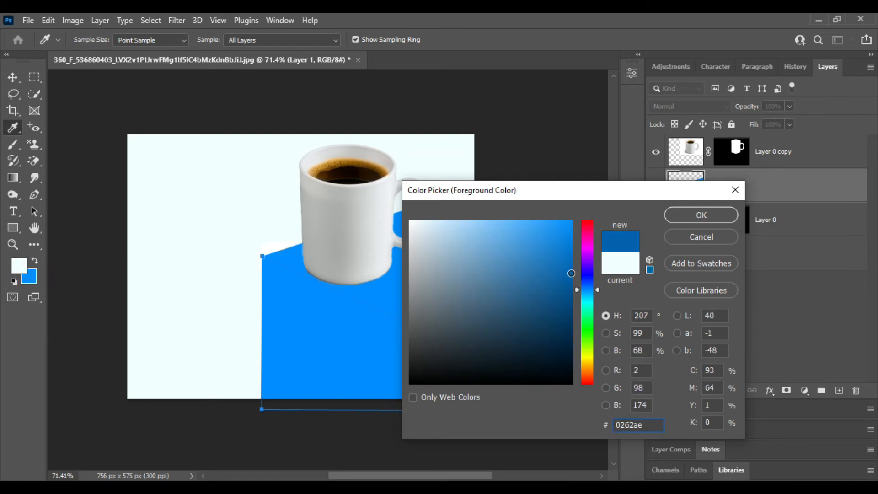
{"action": "left_click", "coordinate": [713, 212]}
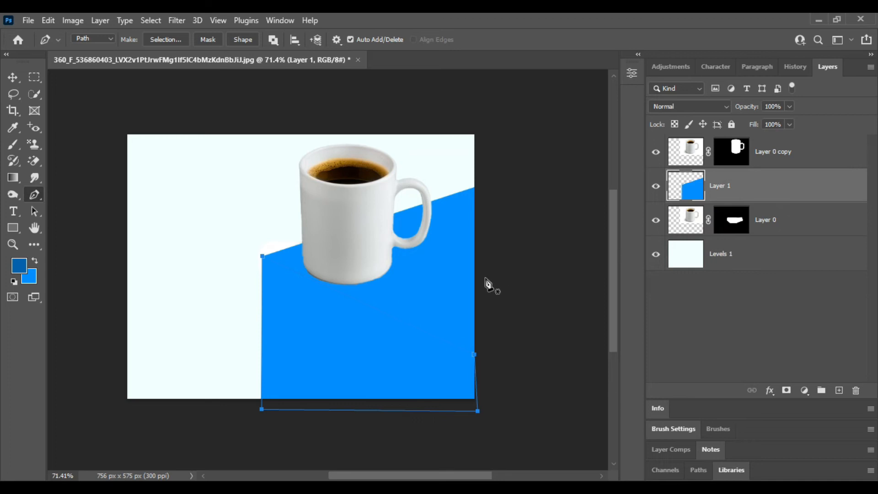
Step: Convert the front-face path to a selection on a new layer, fill it with the foreground color and deselect
{"action": "left_click", "coordinate": [839, 391]}
{"action": "key", "text": "ctrl+Return"}
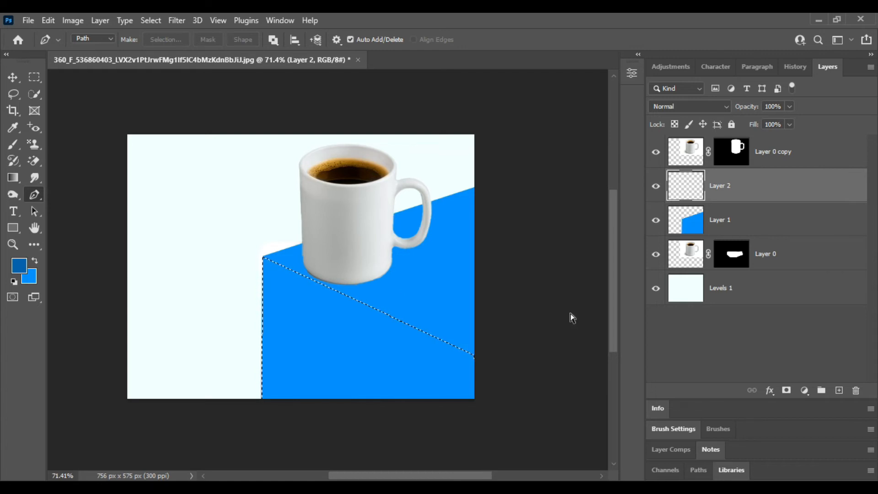
{"action": "key", "text": "alt+BackSpace"}
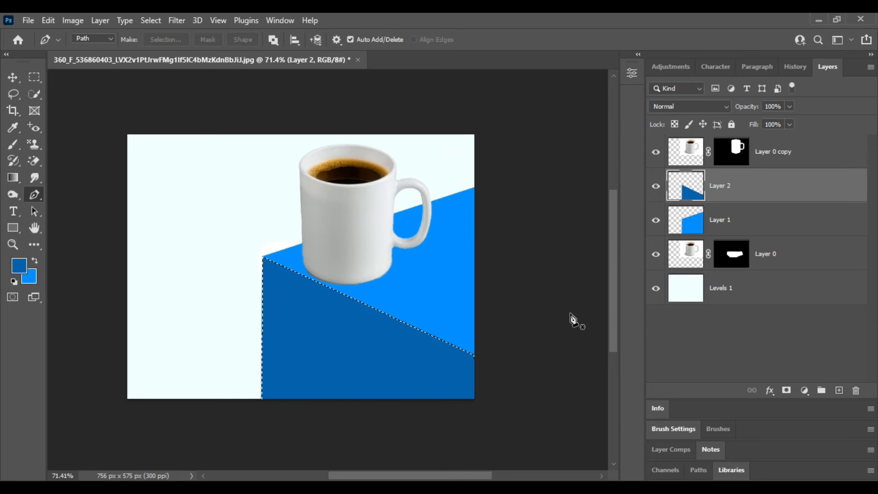
{"action": "key", "text": "ctrl+d"}
Step: Shift the cut-out mug slightly right and down on the block, and move the shadow layer, Layer 0, directly above Layer 2
{"action": "left_click", "coordinate": [12, 76]}
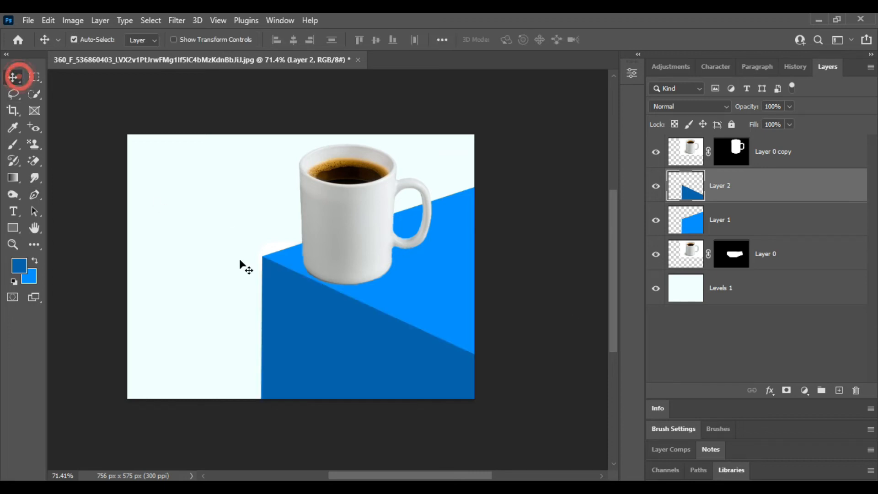
{"action": "scroll", "coordinate": [392, 300], "scroll_direction": "down", "scroll_amount": 1}
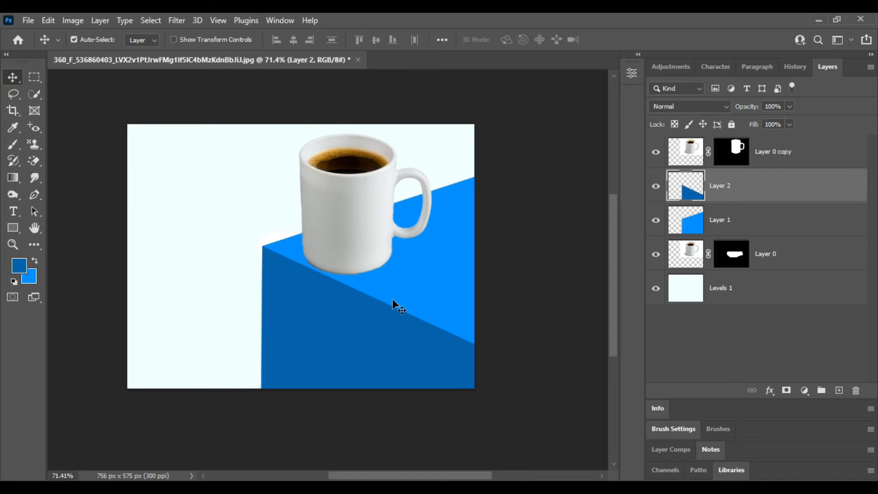
{"action": "mouse_move", "coordinate": [356, 235]}
{"action": "left_mouse_down"}
{"action": "mouse_move", "coordinate": [400, 233]}
{"action": "mouse_move", "coordinate": [364, 238]}
{"action": "left_mouse_up"}
{"action": "left_click_drag", "start_coordinate": [780, 255], "coordinate": [780, 183]}
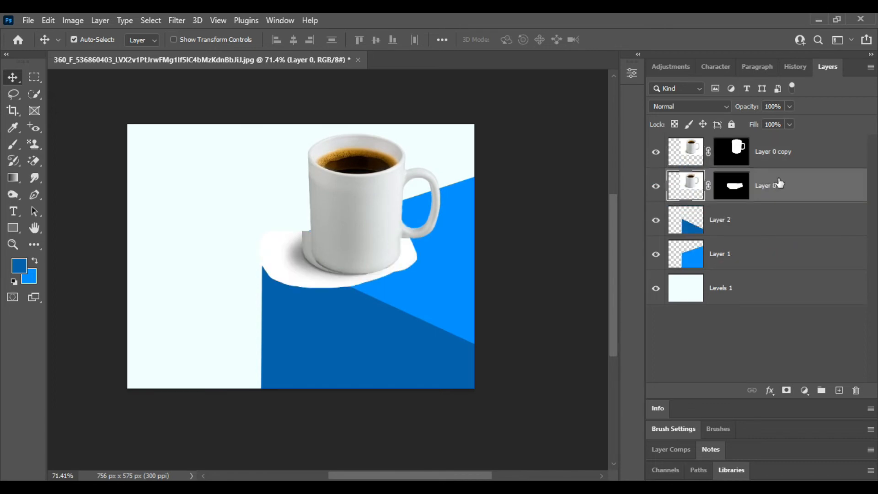
Step: Undo the reordering of Layer 0, and paint a soft black 177 px brush dab at the mug's base on new Layer 3
{"action": "key", "text": "ctrl+z"}
{"action": "key", "text": "ctrl"}
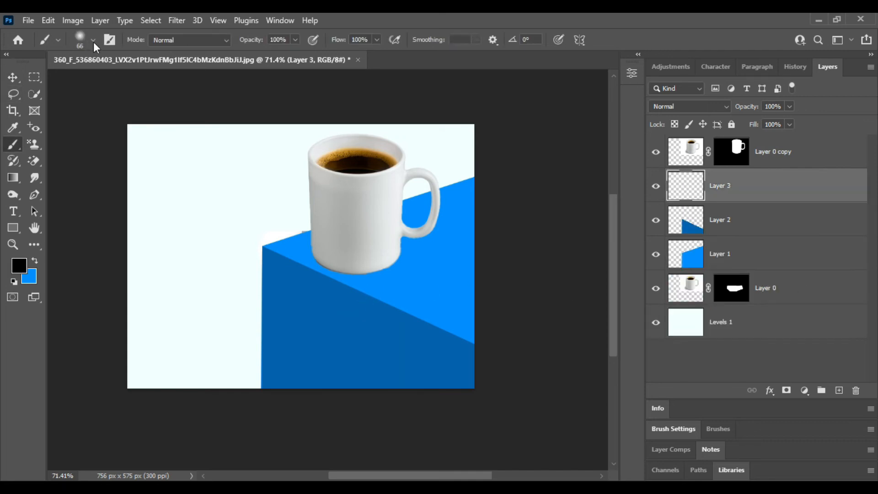
{"action": "left_click", "coordinate": [93, 43]}
{"action": "left_click_drag", "start_coordinate": [91, 78], "coordinate": [89, 81]}
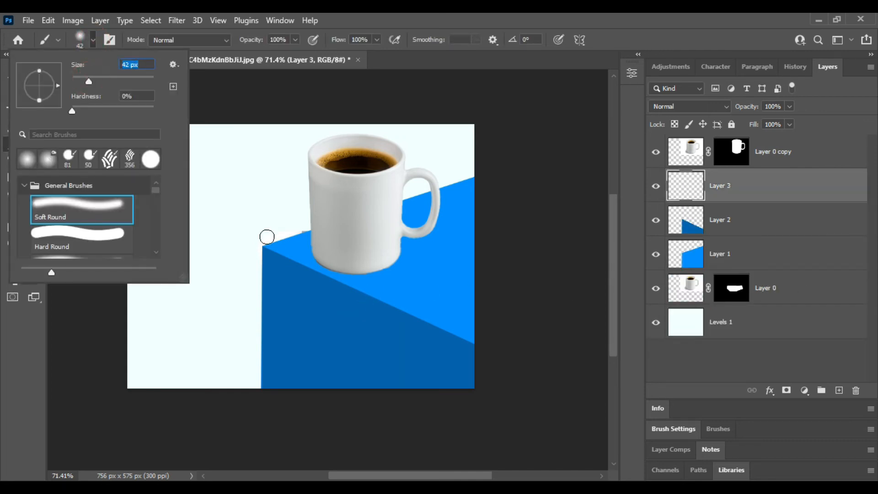
{"action": "left_click", "coordinate": [129, 79]}
{"action": "left_click", "coordinate": [341, 259]}
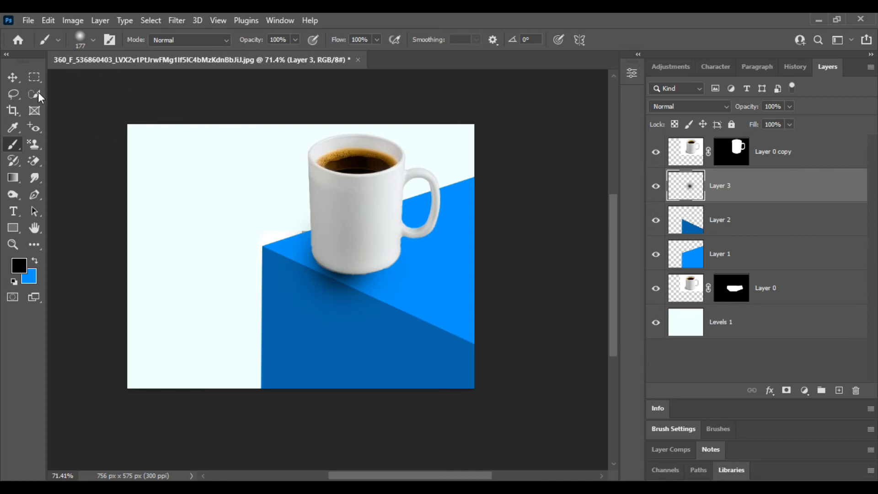
Step: Move the black dab out from beneath the mug to the block's upper-left corner, ready for transforming
{"action": "left_click", "coordinate": [14, 76]}
{"action": "left_click_drag", "start_coordinate": [341, 279], "coordinate": [236, 272]}
{"action": "key", "text": "ctrl+t"}
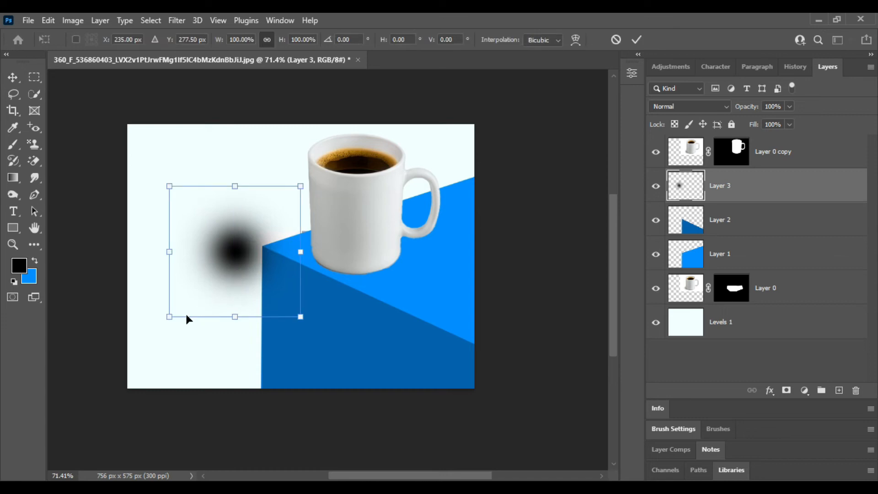
{"action": "left_click", "coordinate": [37, 196]}
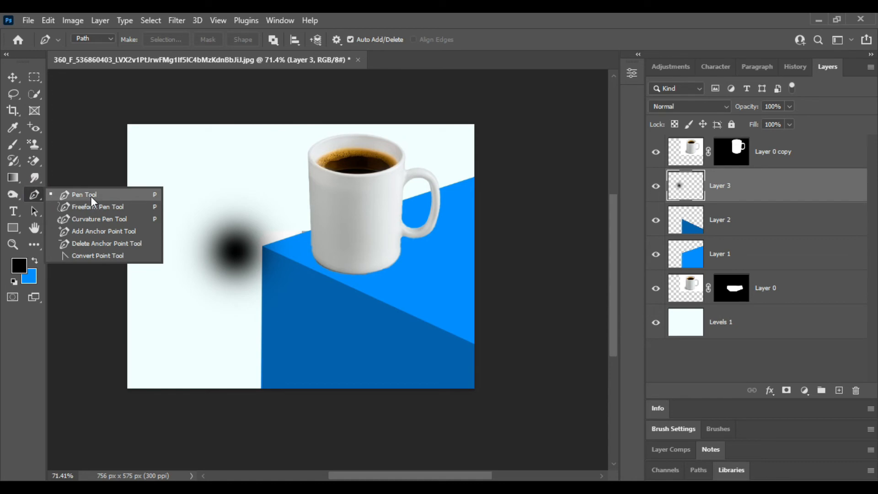
{"action": "left_click", "coordinate": [91, 197]}
{"action": "key", "text": "v"}
{"action": "key", "text": "ctrl"}
{"action": "key", "text": "ctrl+t"}
{"action": "left_click_drag", "start_coordinate": [238, 260], "coordinate": [296, 264]}
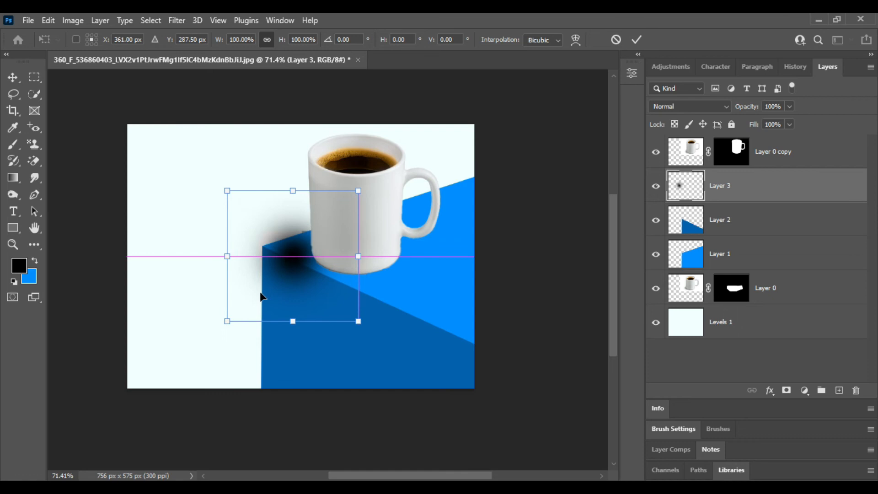
Step: Warp the dab leftward into a long, flat soft shadow and shift it right under the mug's base
{"action": "right_click", "coordinate": [232, 314]}
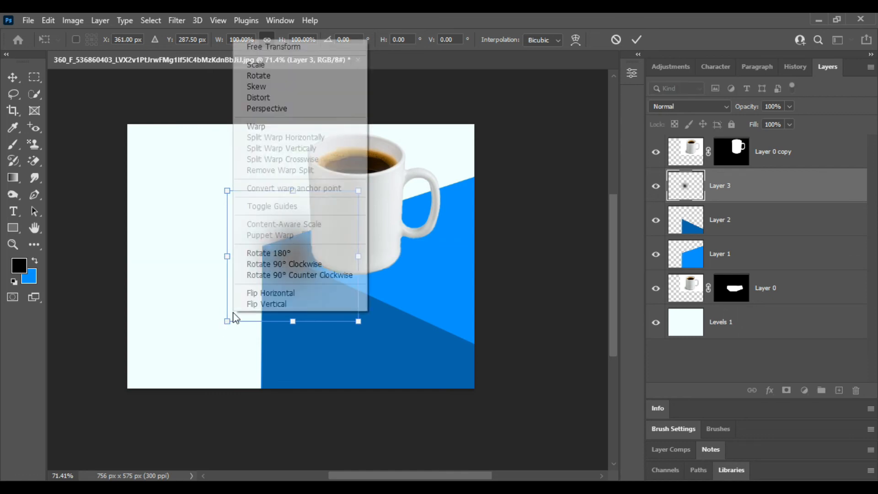
{"action": "left_click", "coordinate": [263, 134]}
{"action": "left_click_drag", "start_coordinate": [228, 322], "coordinate": [85, 346]}
{"action": "left_click_drag", "start_coordinate": [228, 190], "coordinate": [74, 190]}
{"action": "left_click_drag", "start_coordinate": [227, 279], "coordinate": [48, 289]}
{"action": "left_click_drag", "start_coordinate": [308, 235], "coordinate": [38, 204]}
{"action": "left_click", "coordinate": [13, 78]}
{"action": "left_click_drag", "start_coordinate": [368, 257], "coordinate": [436, 260]}
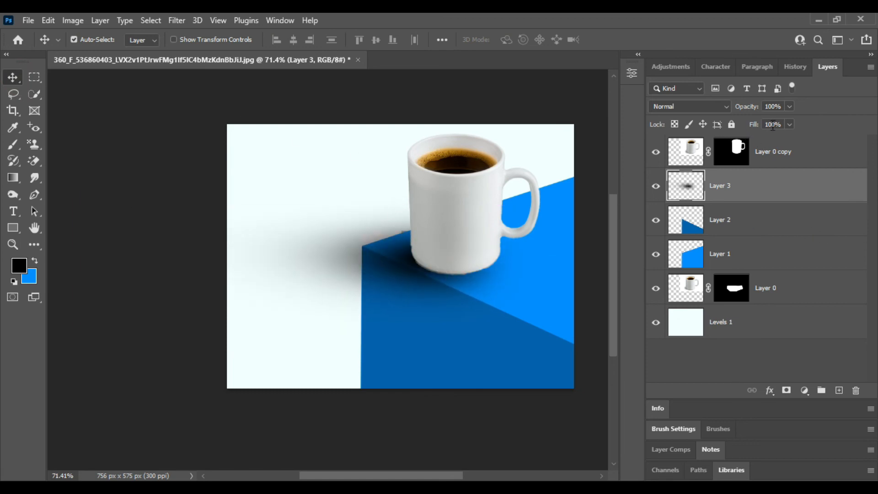
Step: Reduce the shadow layer's fill to 53% and nudge the shadow slightly up and to the right
{"action": "left_click", "coordinate": [791, 125]}
{"action": "left_click_drag", "start_coordinate": [789, 139], "coordinate": [726, 150]}
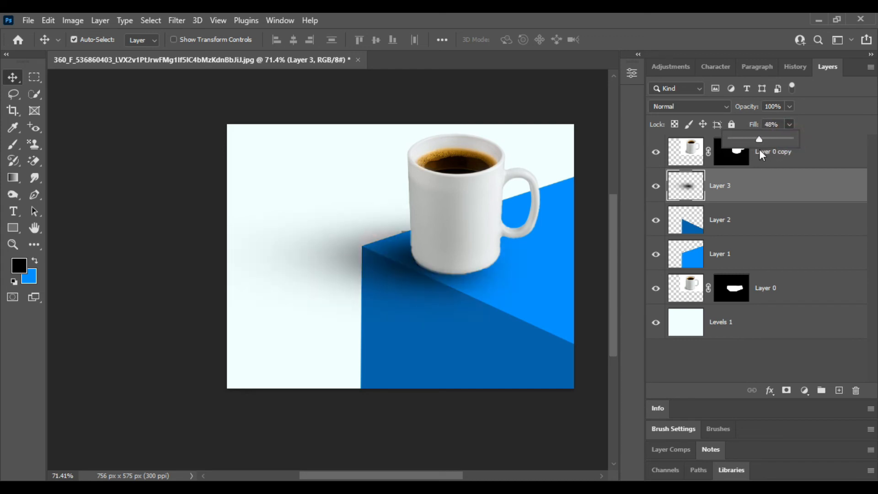
{"action": "left_click_drag", "start_coordinate": [759, 151], "coordinate": [758, 152]}
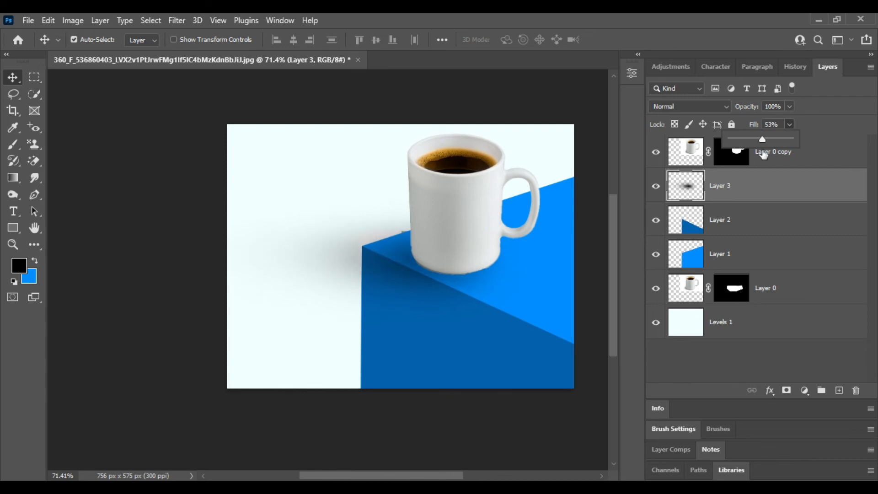
{"action": "mouse_move", "coordinate": [396, 268]}
{"action": "left_mouse_down"}
{"action": "mouse_move", "coordinate": [416, 260]}
{"action": "mouse_move", "coordinate": [402, 261]}
{"action": "left_mouse_up"}
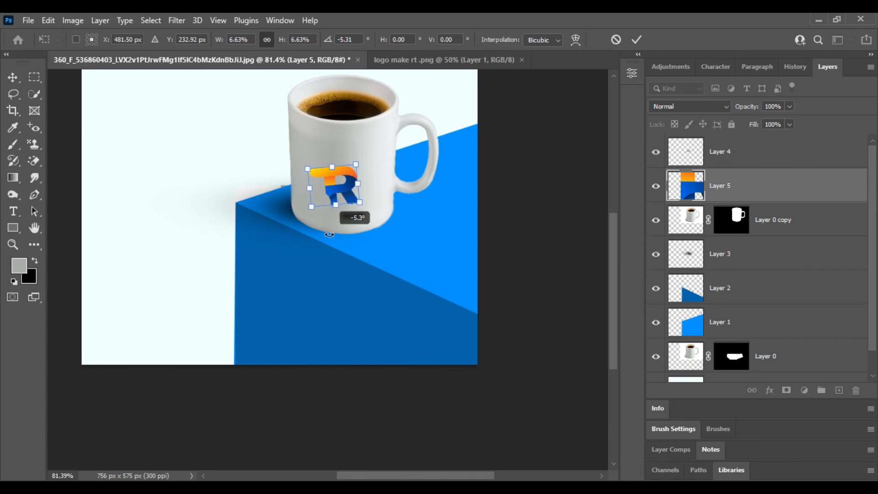
Step: Straighten the logo to 0° rotation and move it up and slightly right on the mug's front
{"action": "mouse_move", "coordinate": [329, 234]}
{"action": "left_mouse_down"}
{"action": "mouse_move", "coordinate": [319, 237]}
{"action": "mouse_move", "coordinate": [334, 235]}
{"action": "left_mouse_up"}
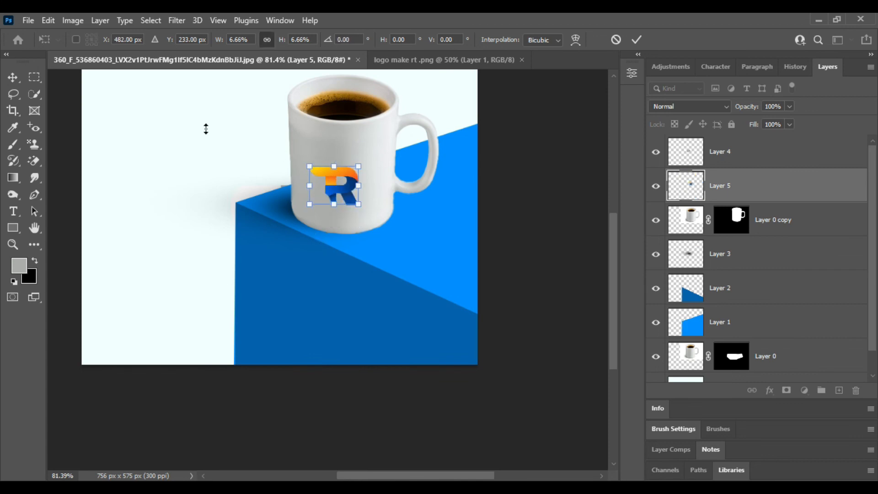
{"action": "left_click", "coordinate": [13, 79]}
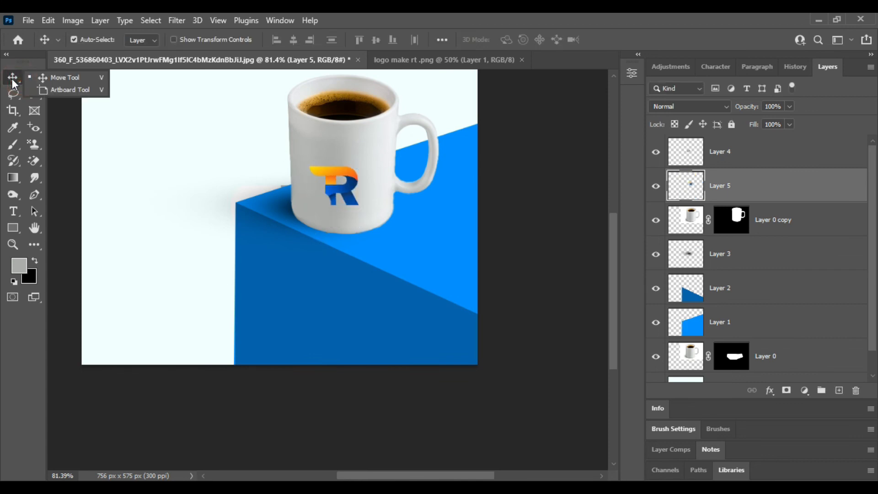
{"action": "left_click", "coordinate": [360, 187]}
{"action": "left_click_drag", "start_coordinate": [361, 185], "coordinate": [360, 162]}
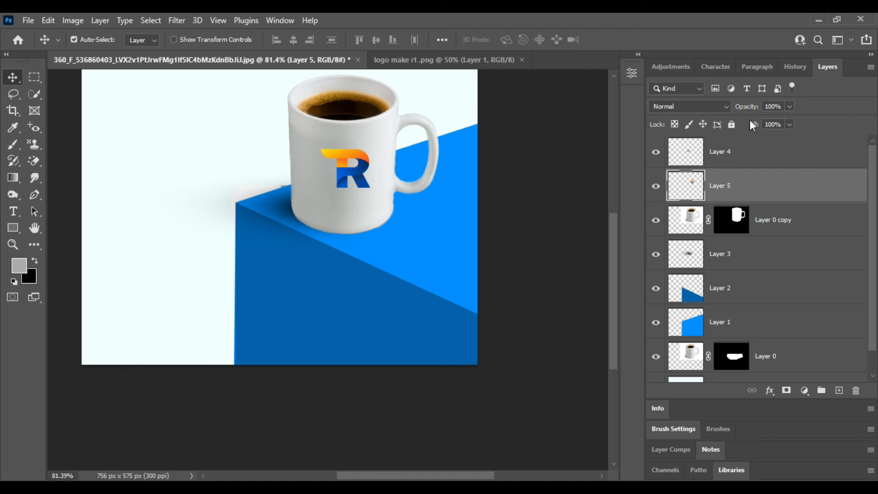
Step: Set the logo layer's blend mode to Multiply and move the logo about 18 px left on the mug
{"action": "left_click", "coordinate": [707, 105]}
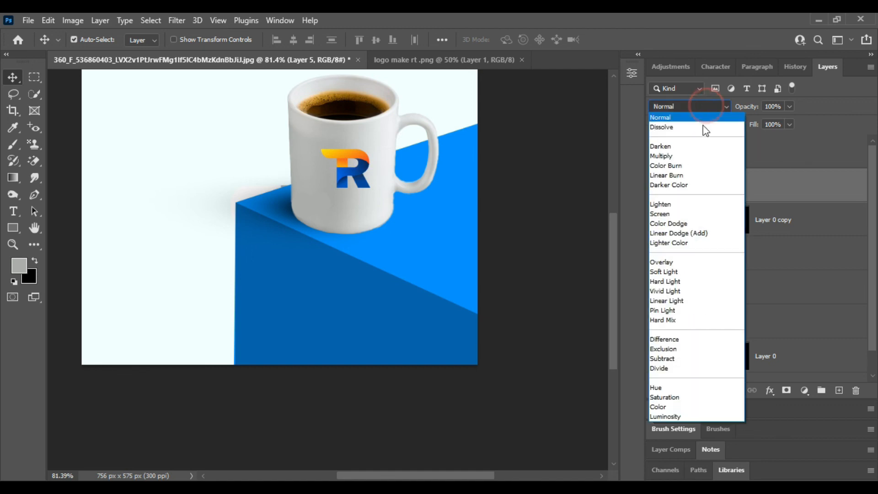
{"action": "left_click", "coordinate": [692, 156]}
{"action": "key", "text": "shift+Left"}
{"action": "key", "text": "shift+Left"}
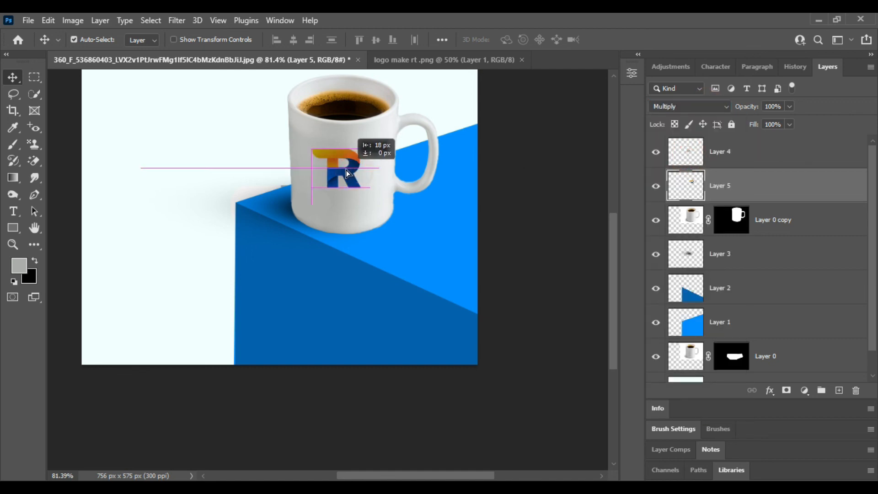
{"action": "left_click_drag", "start_coordinate": [352, 167], "coordinate": [352, 170]}
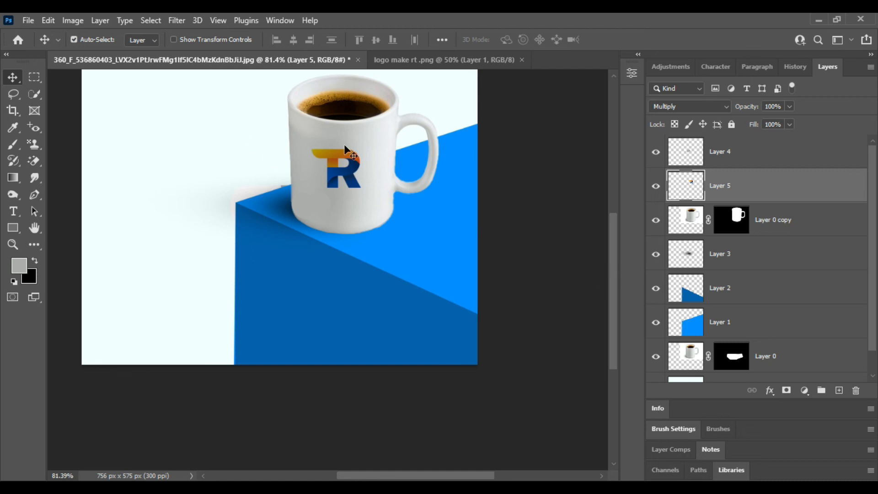
Step: Warp the logo so its sides curve inward and its lower edge follows the mug's rounded surface, and apply the transformation
{"action": "key", "text": "ctrl+t"}
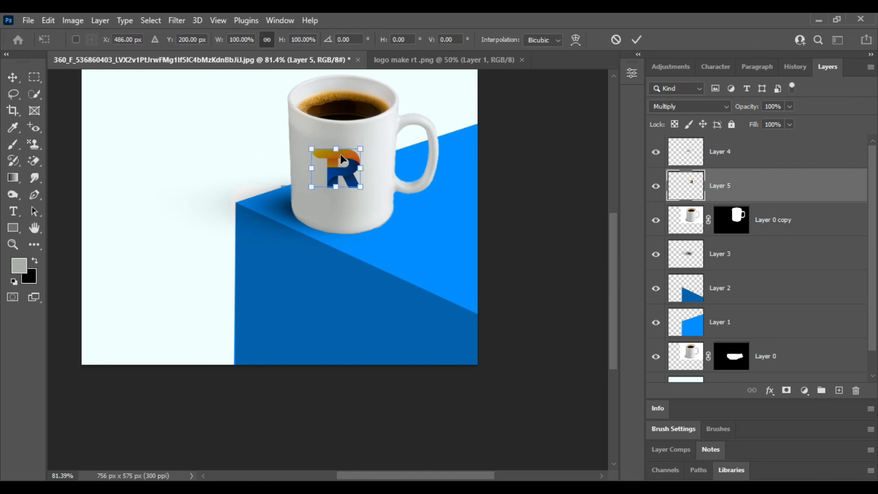
{"action": "right_click", "coordinate": [340, 154]}
{"action": "left_click", "coordinate": [379, 243]}
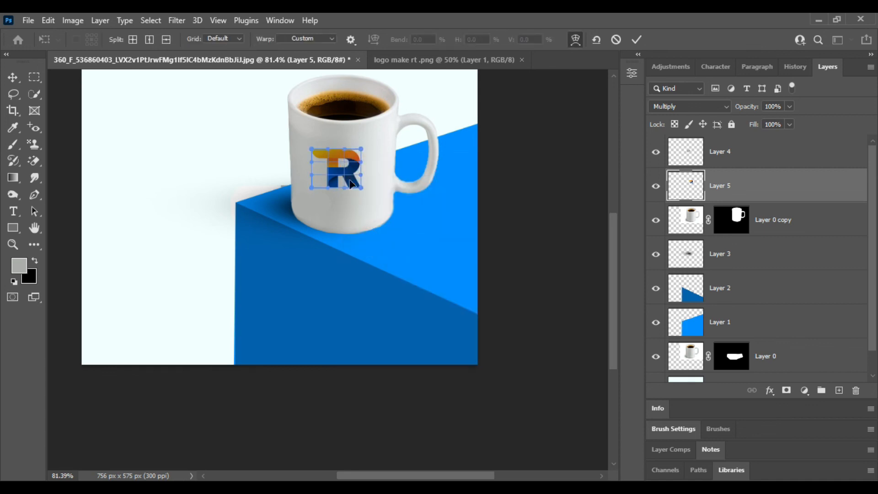
{"action": "left_click_drag", "start_coordinate": [362, 188], "coordinate": [357, 166]}
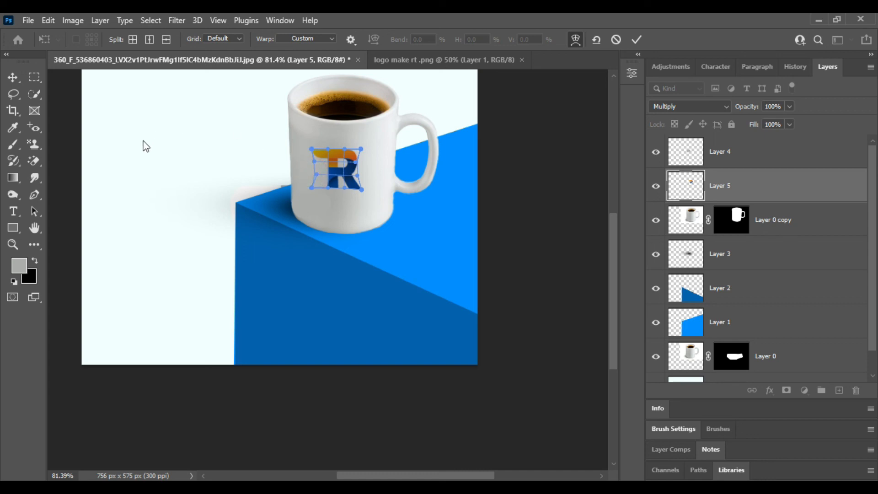
{"action": "left_click", "coordinate": [13, 78]}
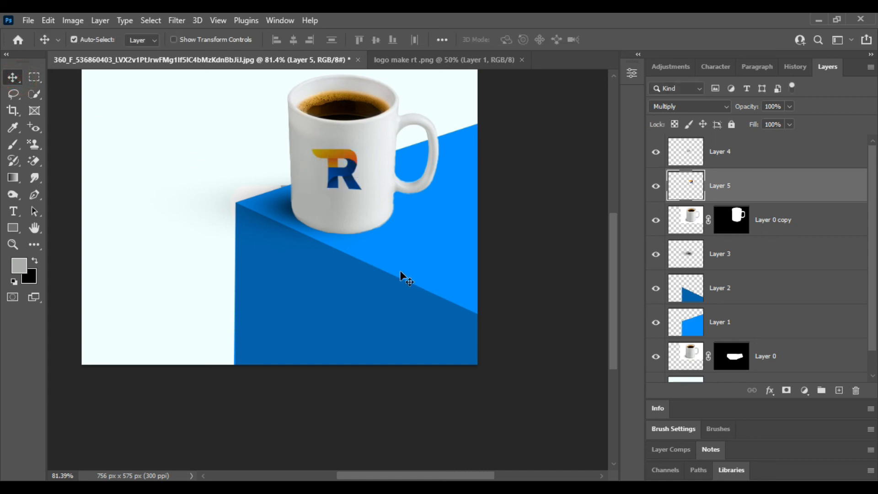
{"action": "scroll", "coordinate": [402, 275], "scroll_direction": "down", "scroll_amount": 3}
{"action": "scroll", "coordinate": [392, 298], "scroll_direction": "down", "scroll_amount": 1}
{"action": "scroll", "coordinate": [412, 281], "scroll_direction": "up", "scroll_amount": 2}
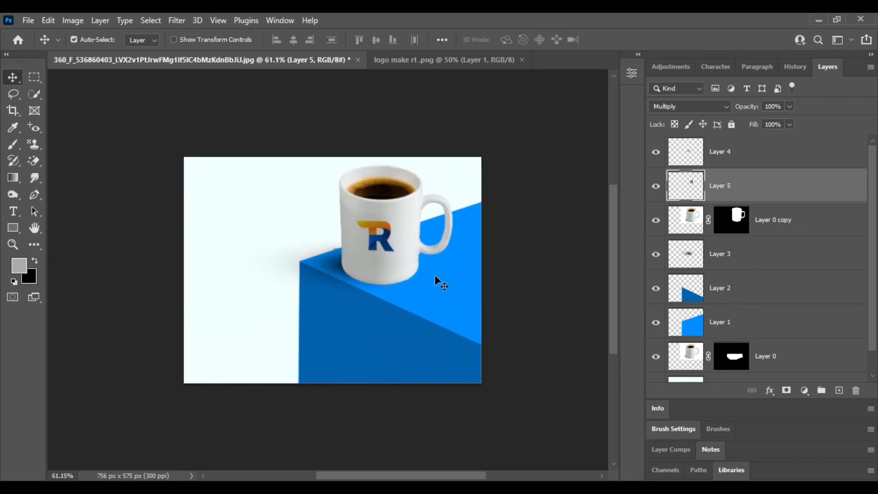